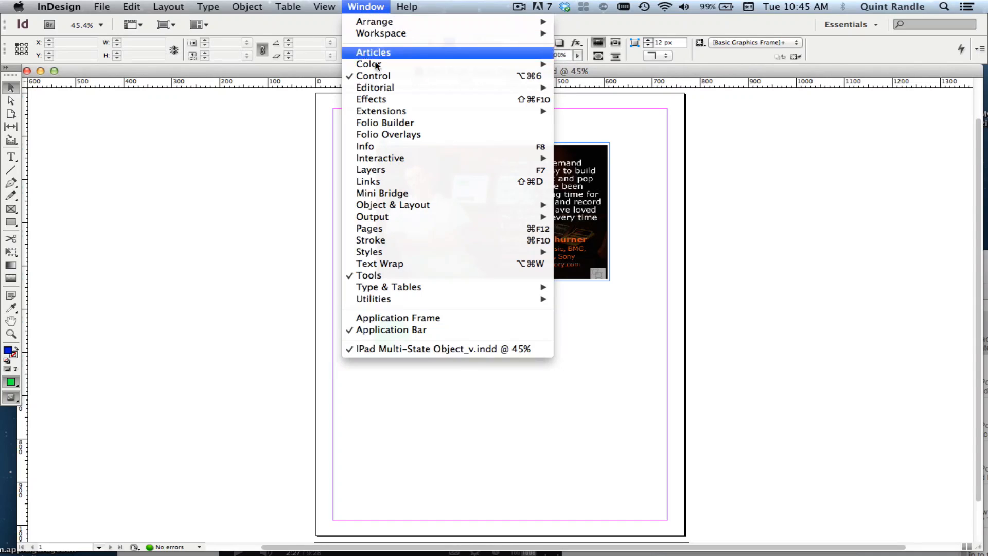
Step: Open Folio Builder and start a new folio named with the owner's first name followed by "Article Page"
left_click(401, 124)
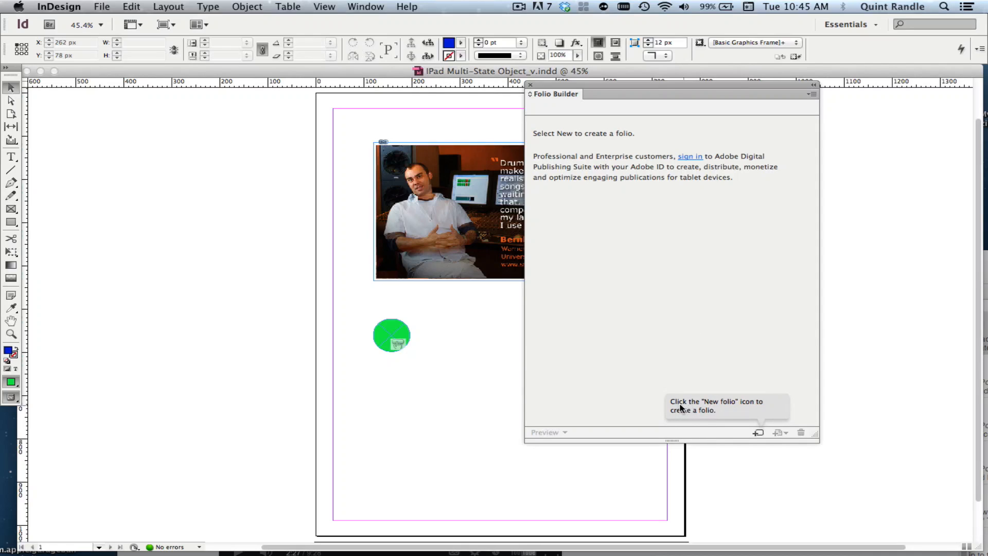
left_click(758, 433)
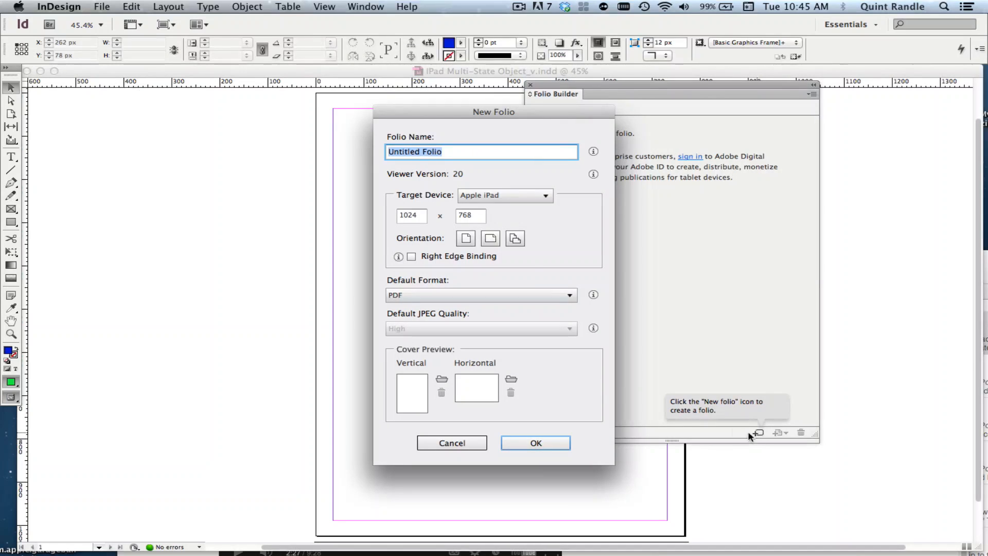
type("Quin")
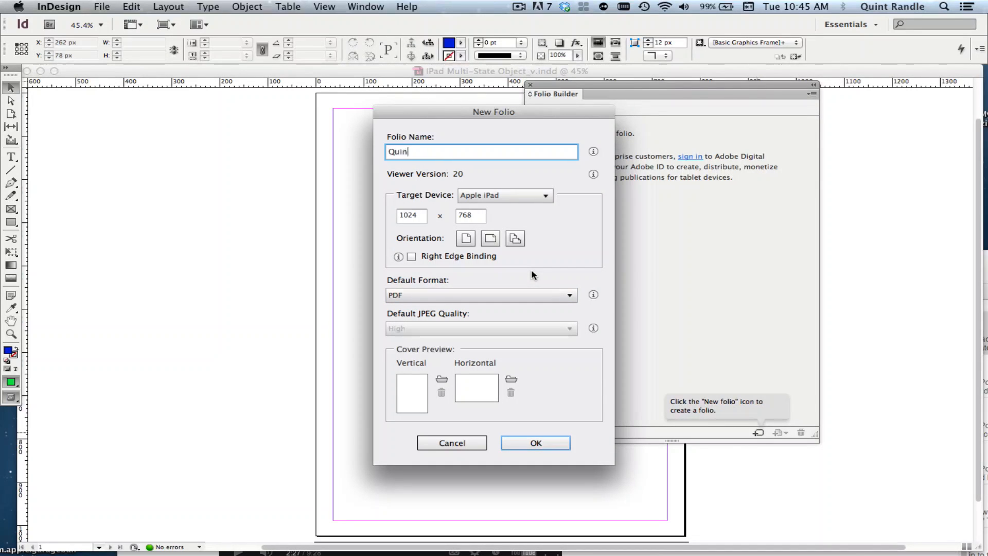
type("t's Article Page")
Step: Create the folio for Apple iPad at 1024 x 768 with portrait orientation and Automatic default format
left_click(523, 197)
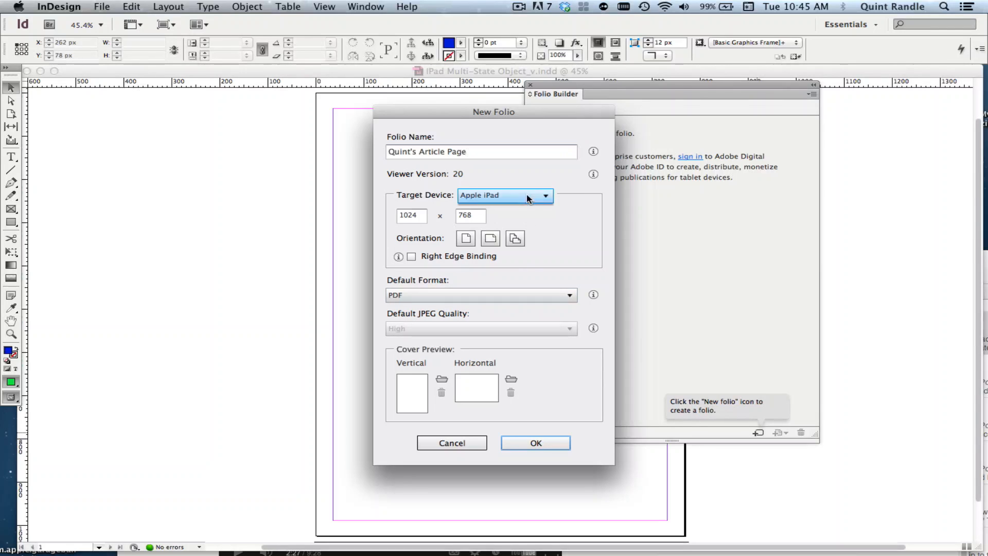
left_click(500, 211)
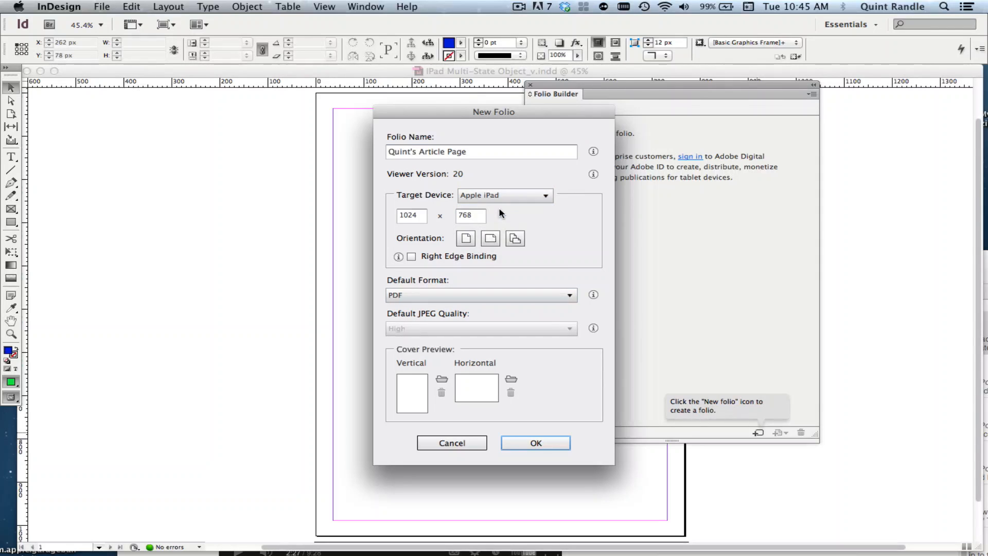
left_click(464, 241)
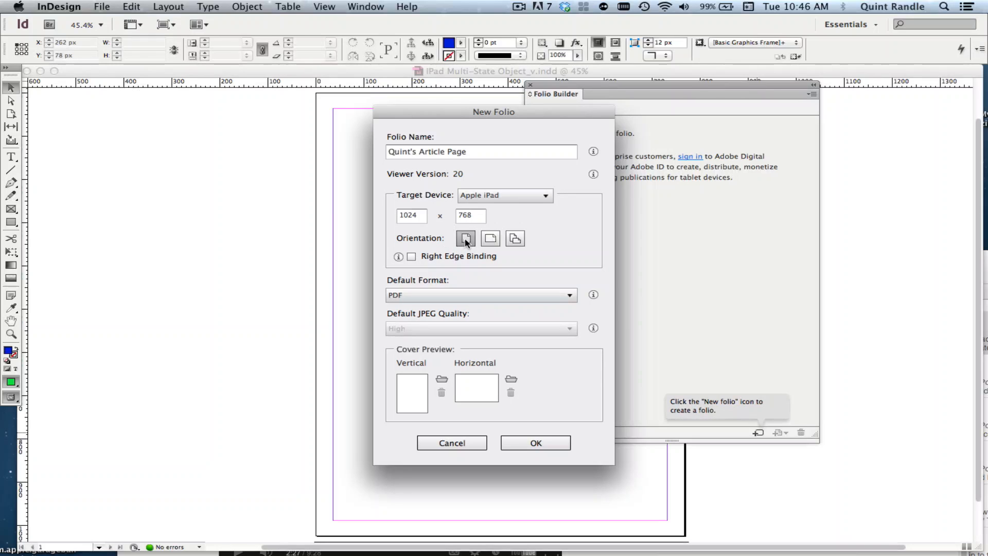
left_click(426, 295)
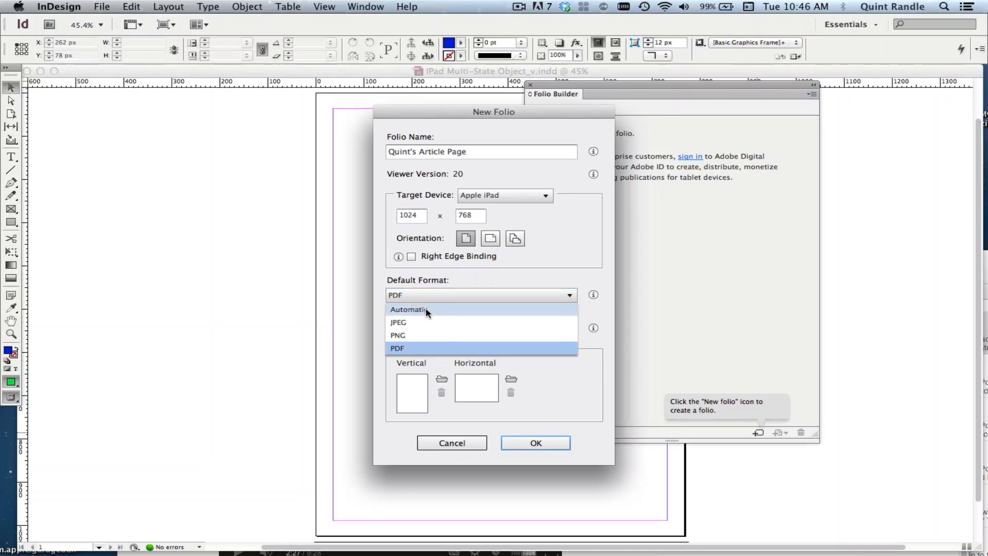
left_click(426, 311)
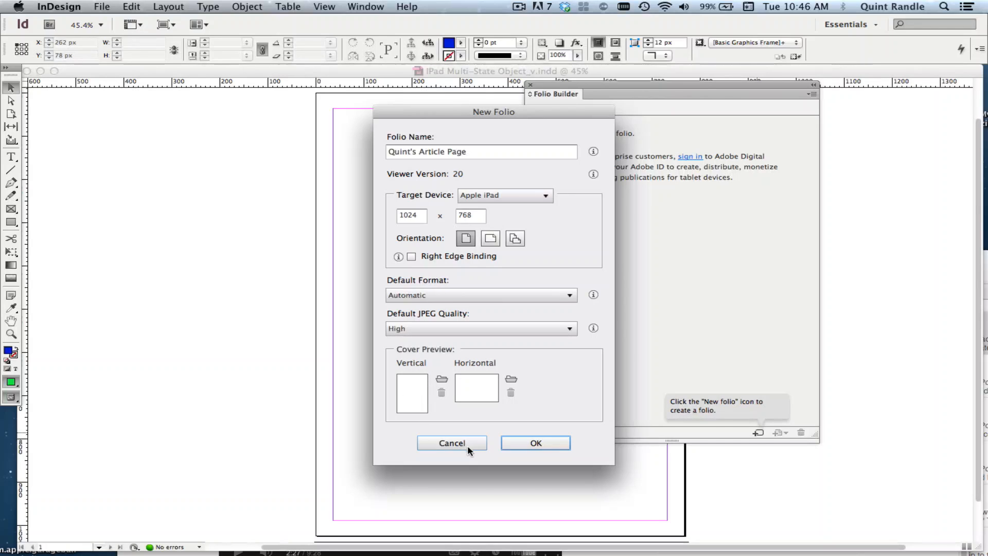
left_click(558, 445)
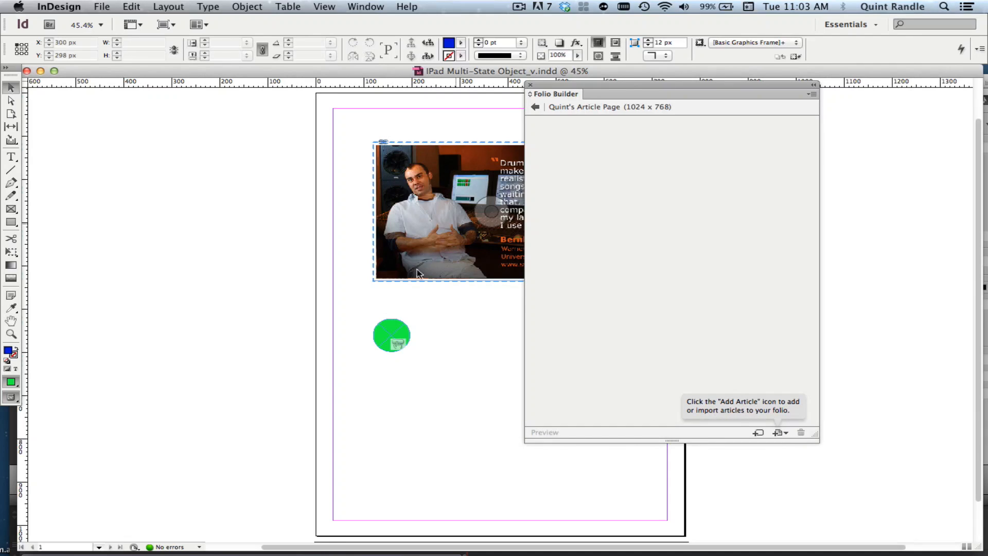
Step: Add the open InDesign document to the folio as an article named Endorsement with smooth scrolling set to Off (Snap to Page)
left_click(784, 433)
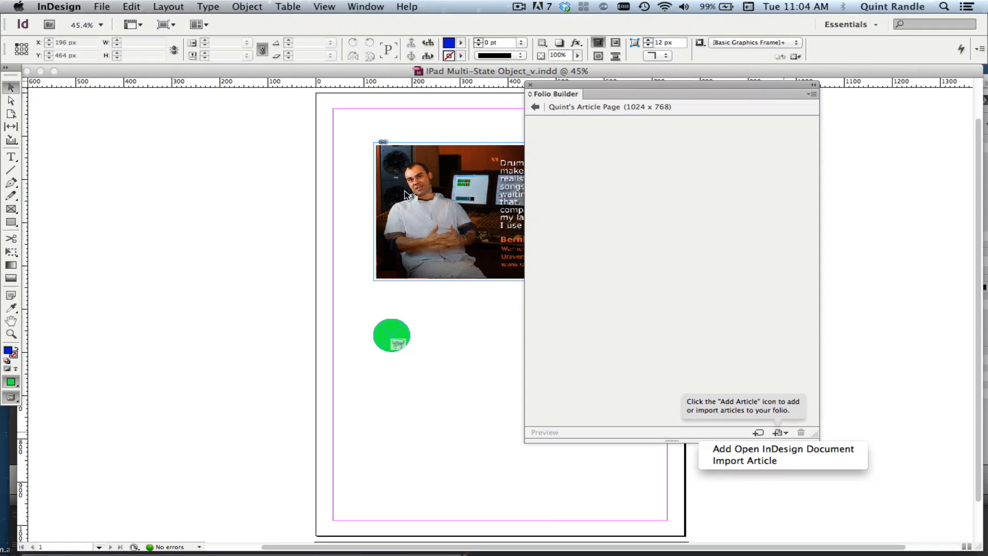
left_click(756, 452)
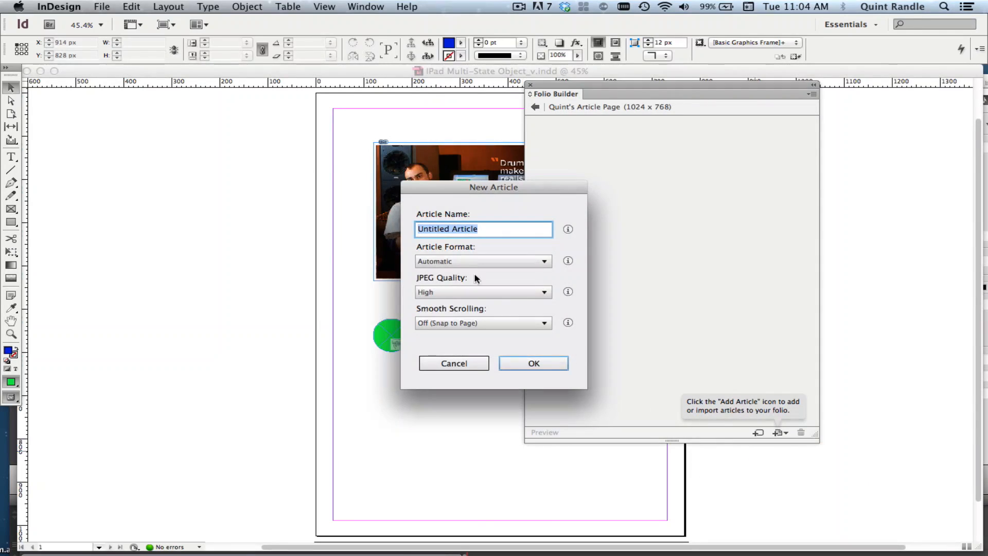
type("E")
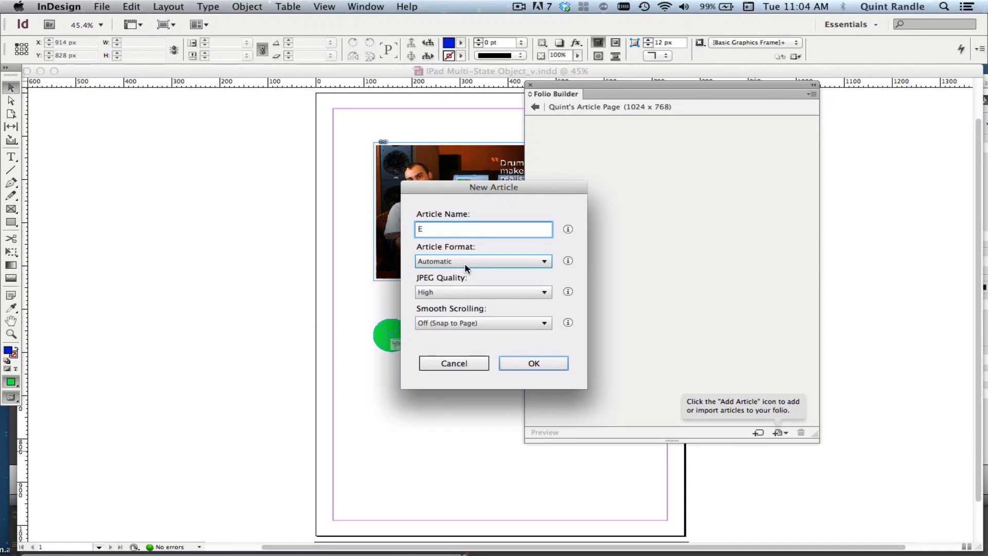
type("ndorsement")
left_click(475, 322)
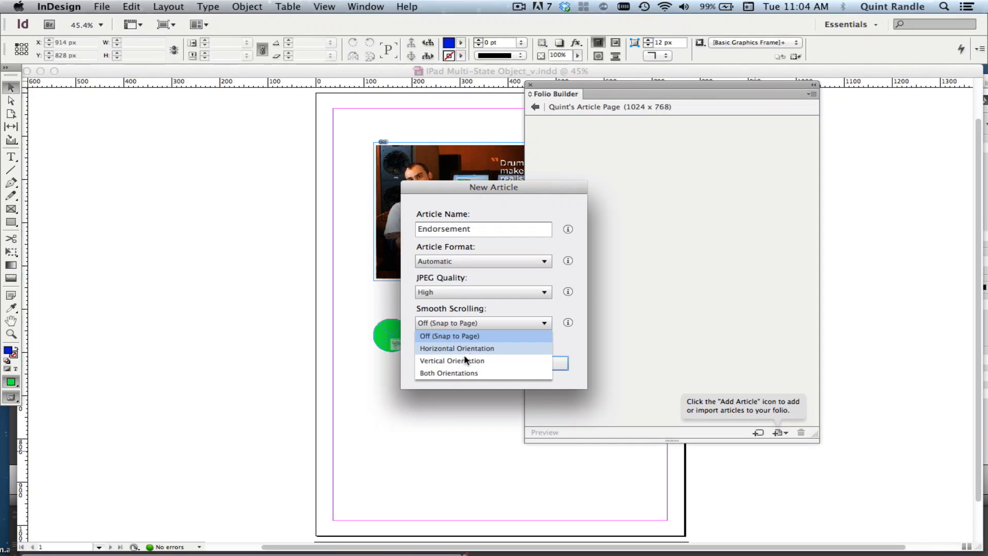
left_click(467, 322)
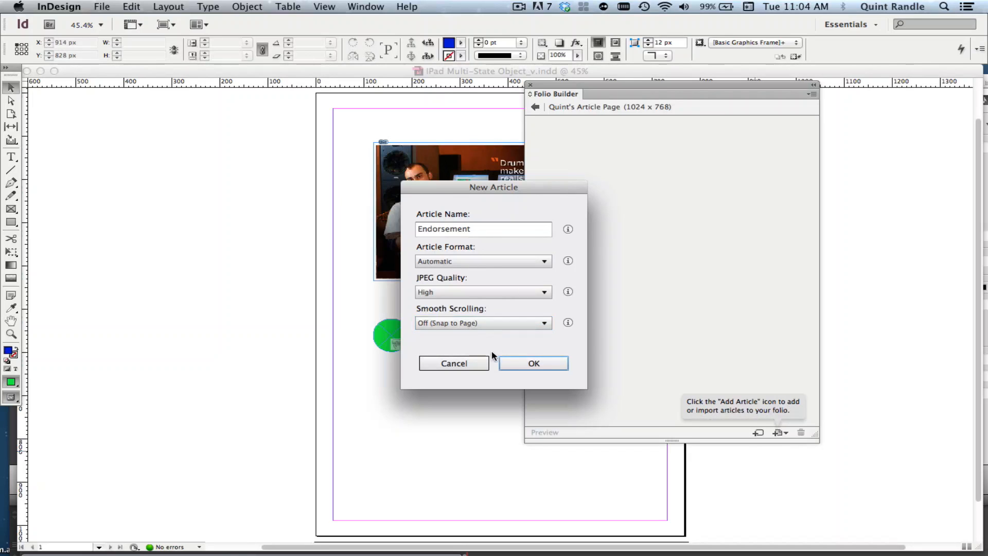
left_click(471, 322)
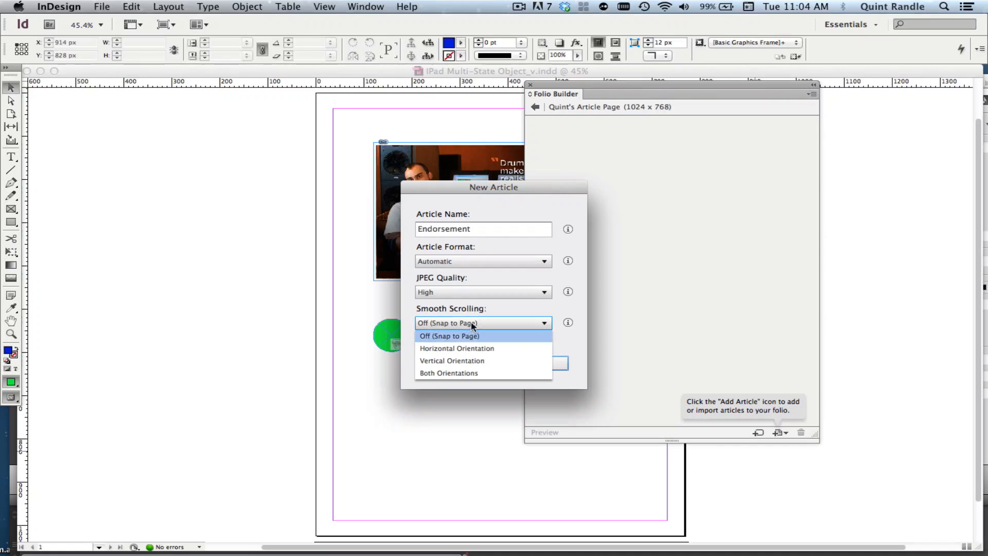
left_click(472, 323)
left_click(483, 323)
left_click(484, 323)
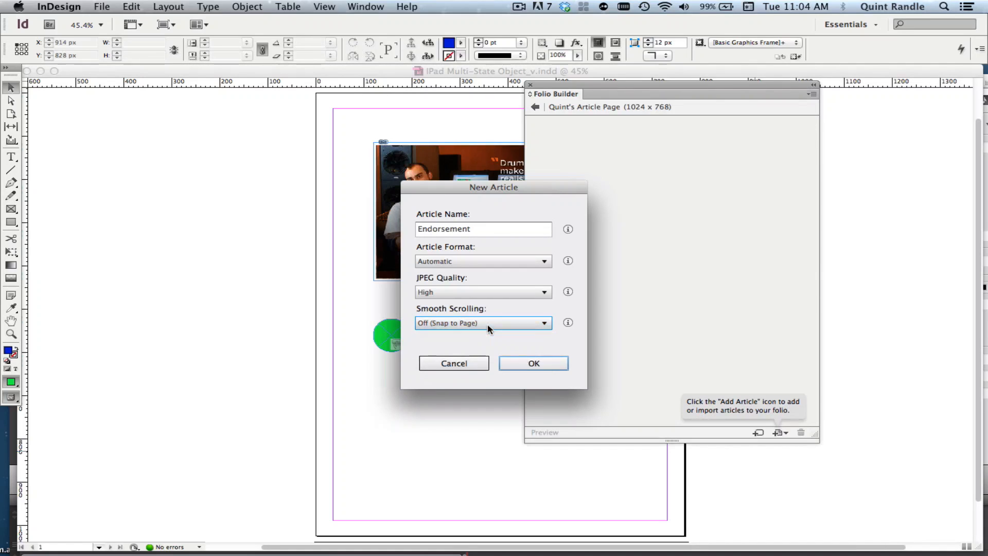
left_click(535, 364)
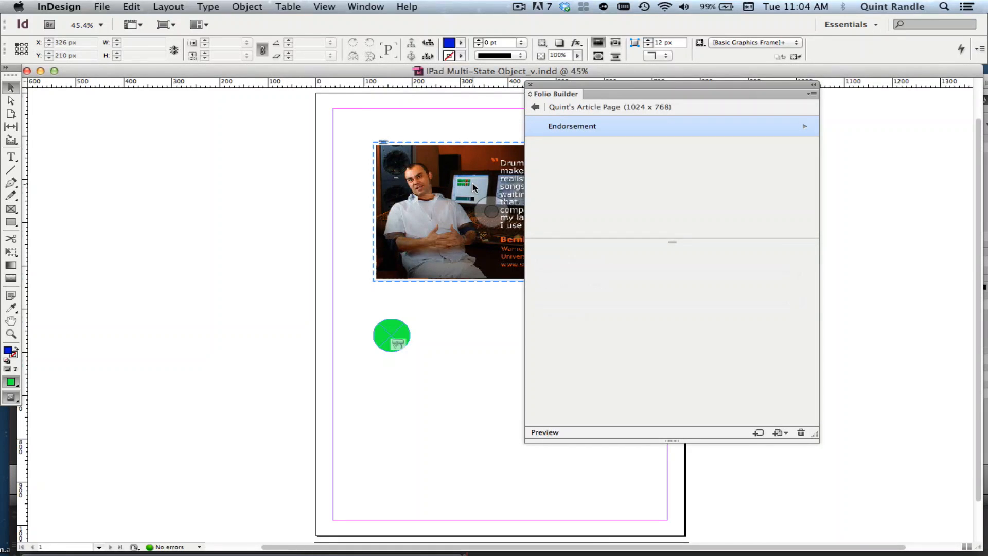
Step: Sign in to the Adobe account from Folio Builder, view the new folio's articles and return to the folio list
left_click(810, 96)
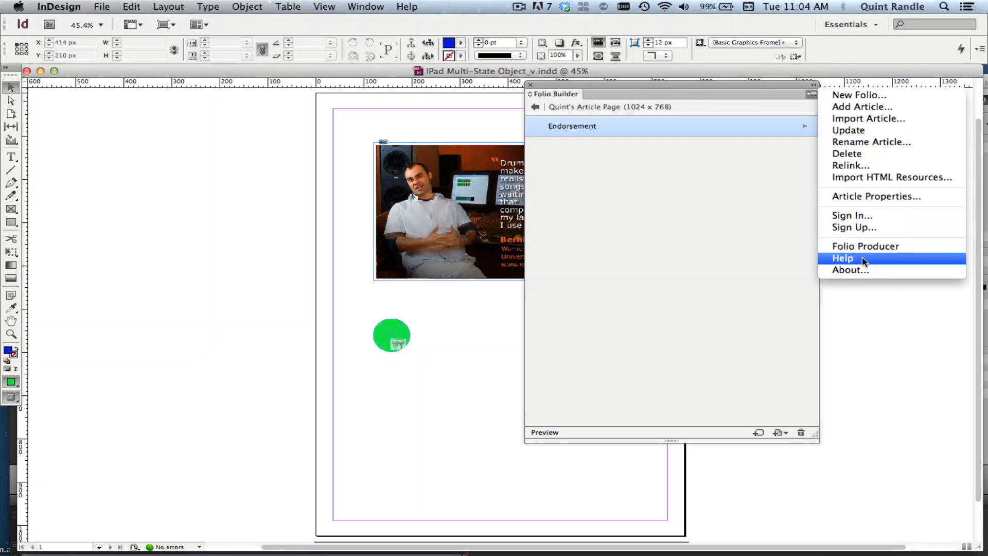
left_click(862, 220)
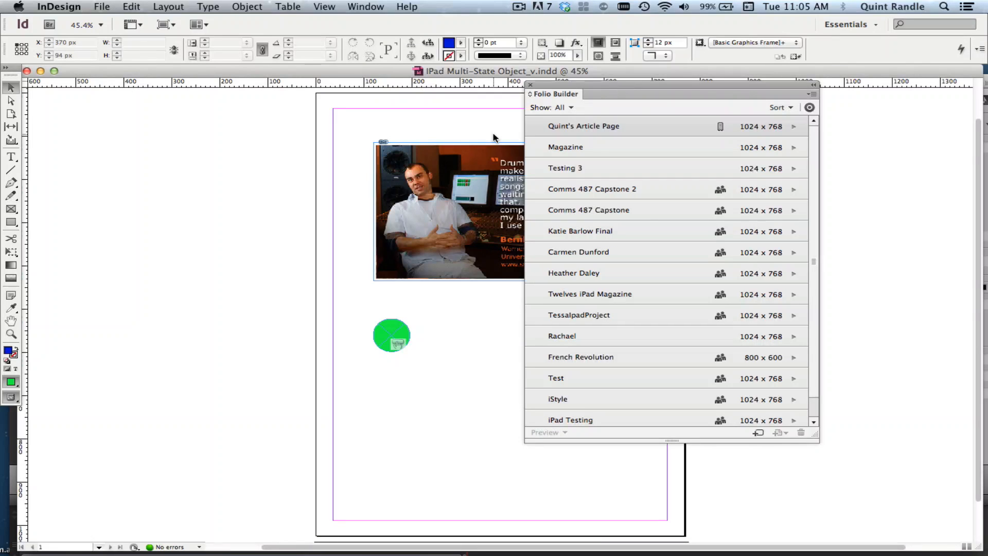
left_click(627, 130)
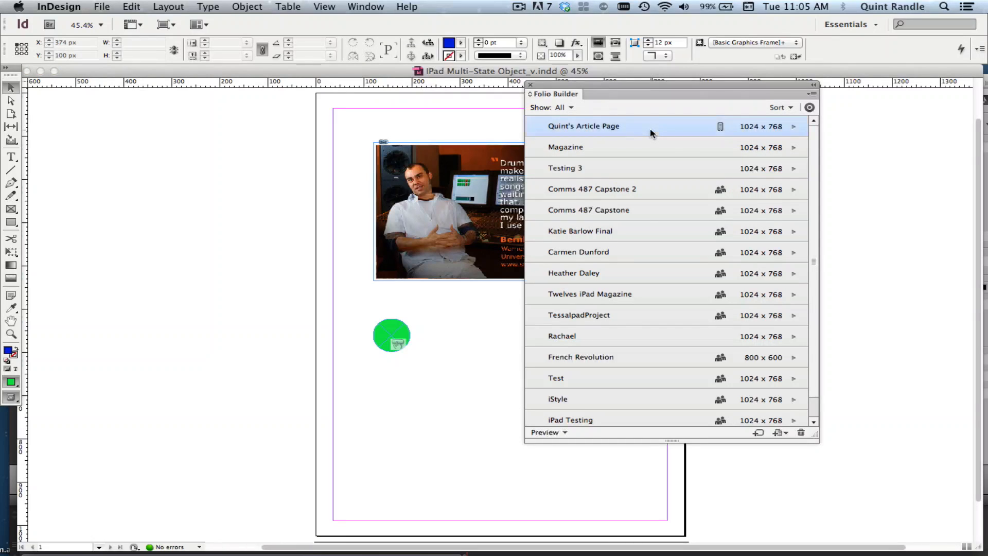
left_click(794, 127)
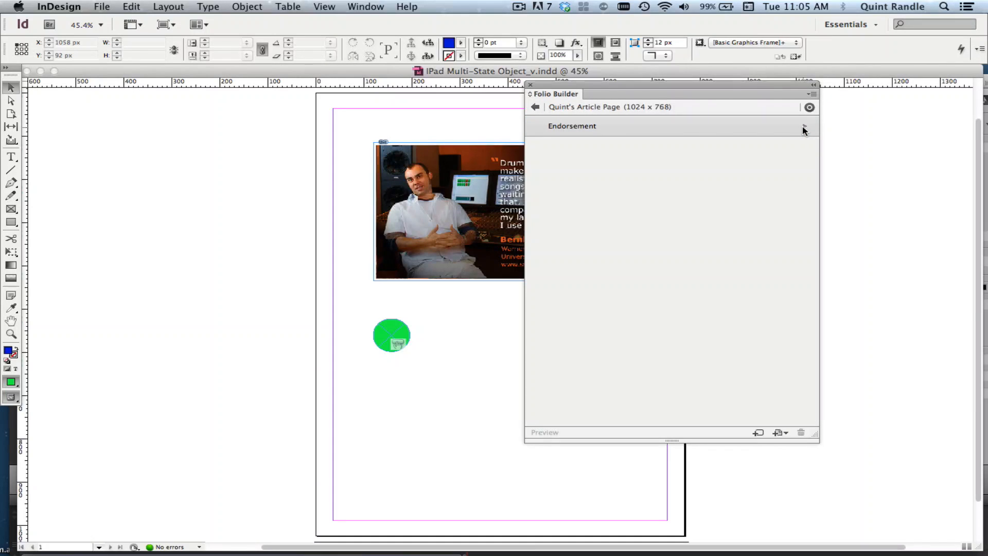
left_click(535, 107)
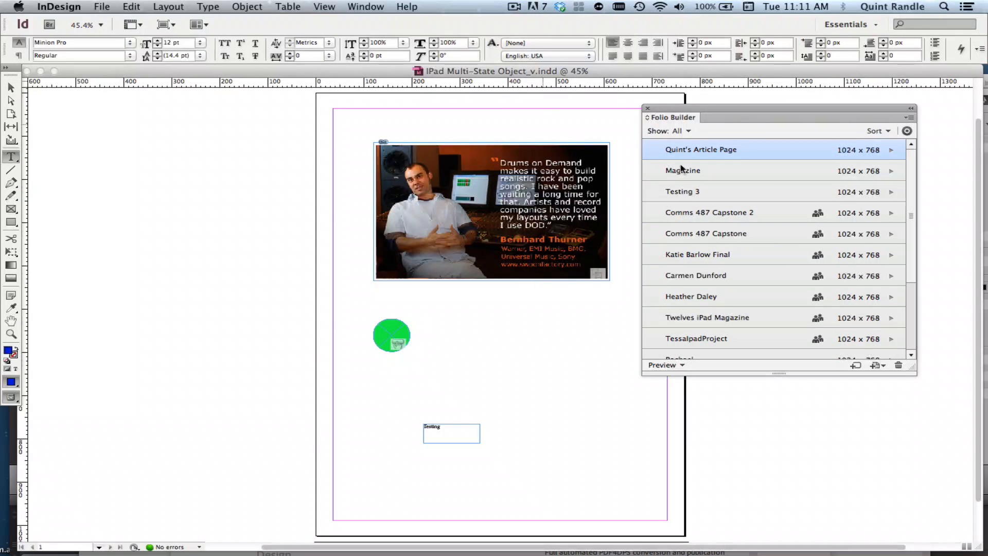
Step: Set the new folio's publication name in its properties to the owner's first name followed by "IPad Page"
left_click(906, 119)
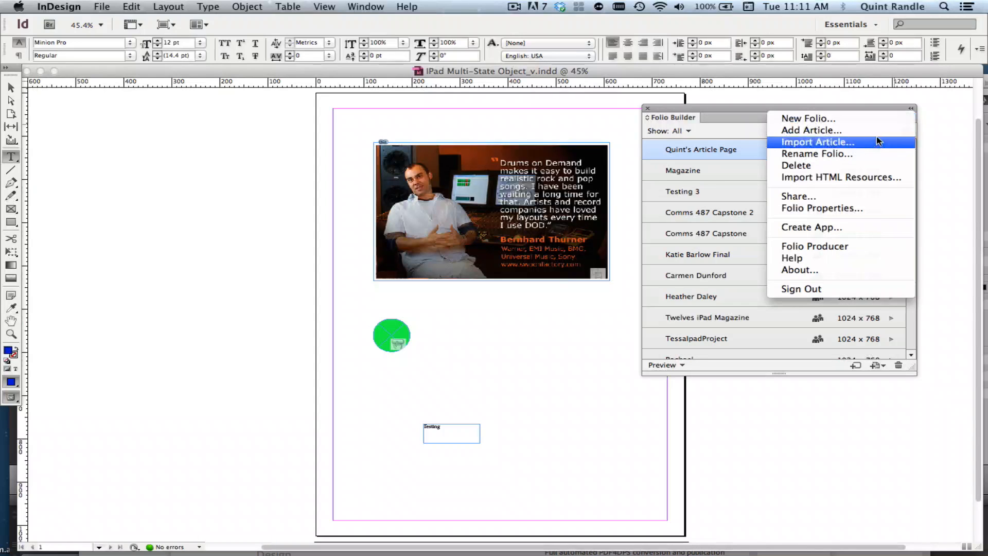
left_click(820, 208)
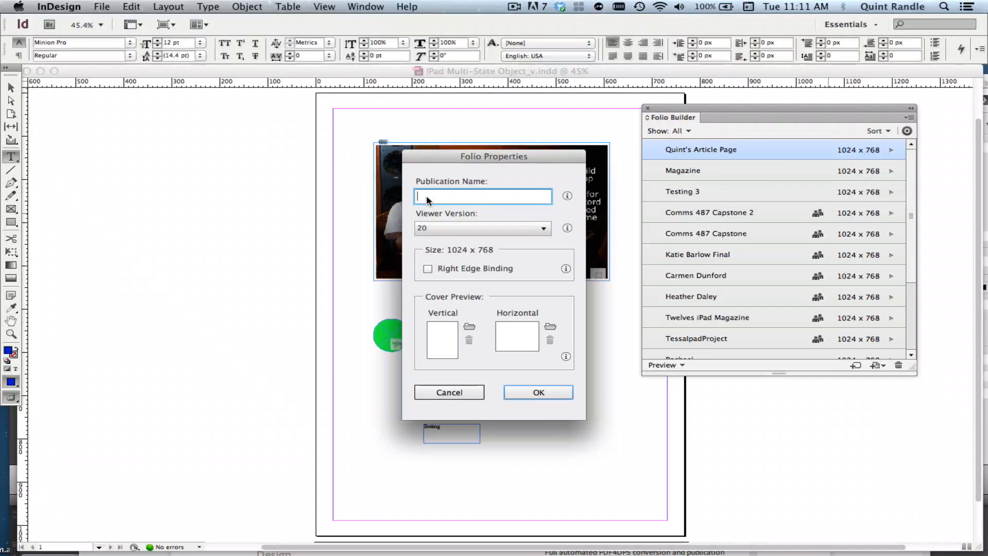
type("Quint' IPad Page")
left_click(535, 394)
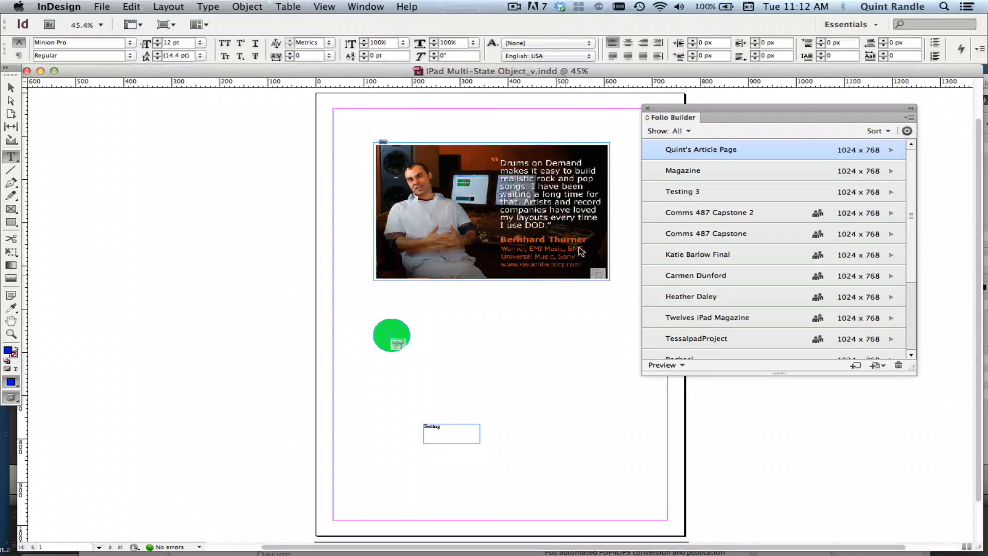
left_click(908, 118)
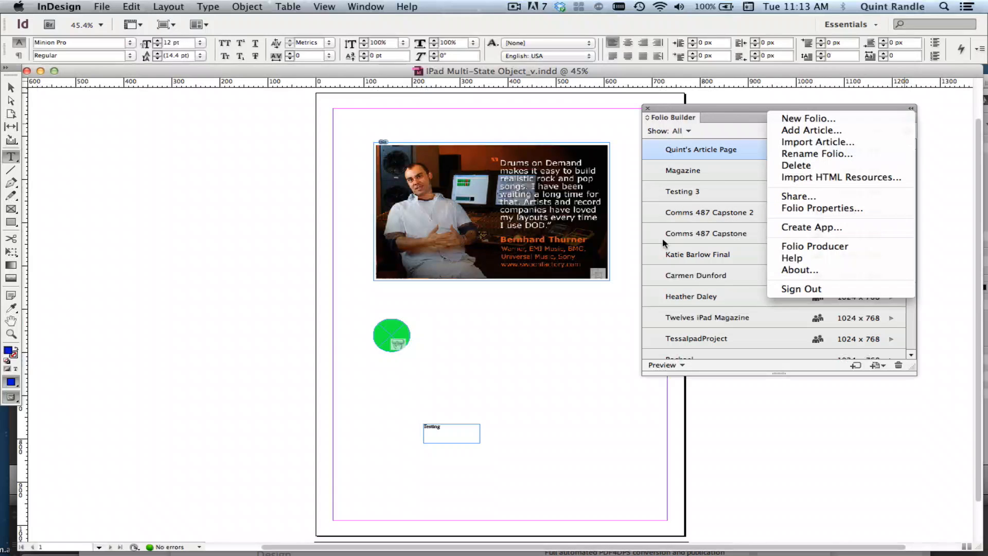
left_click(779, 197)
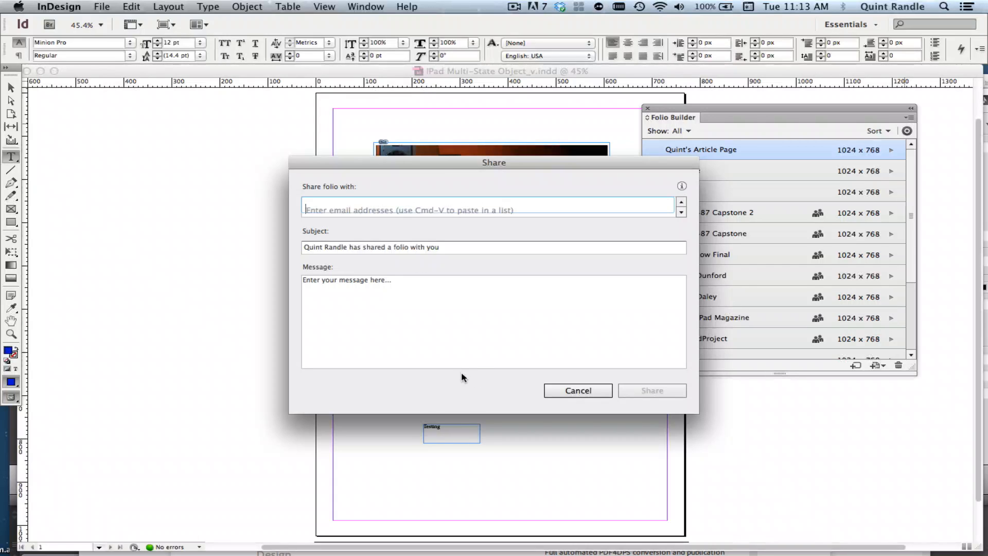
left_click(576, 392)
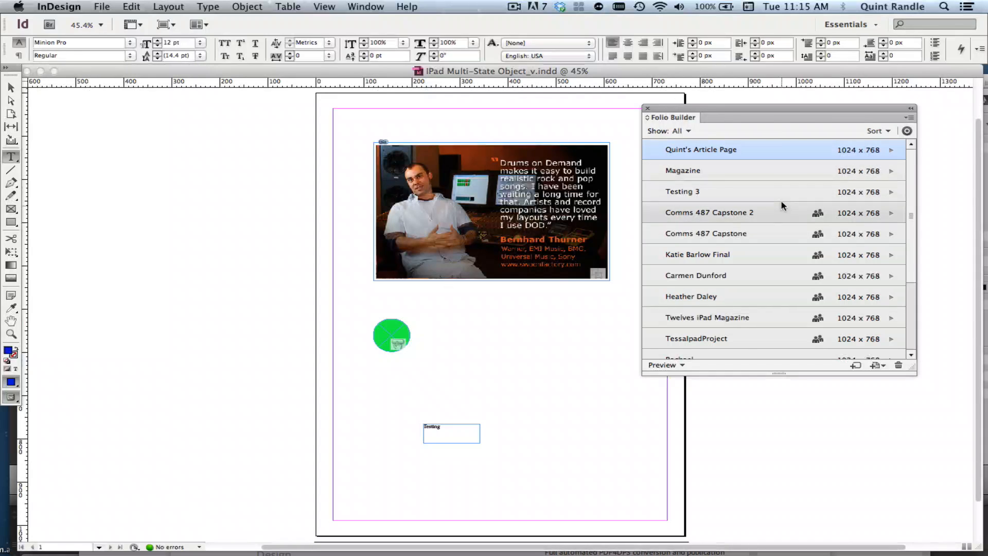
Step: Update the Endorsement article inside the new folio
left_click(890, 153)
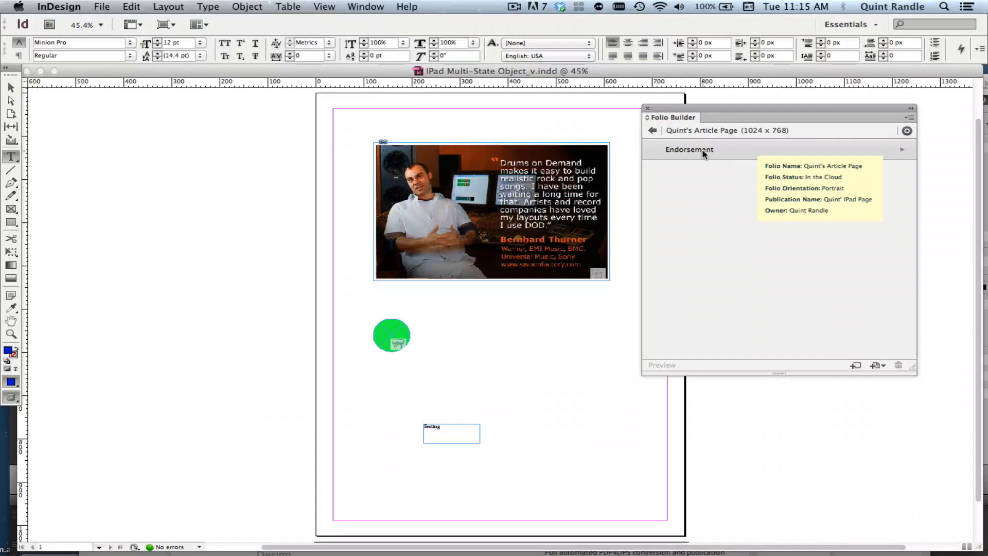
left_click(906, 119)
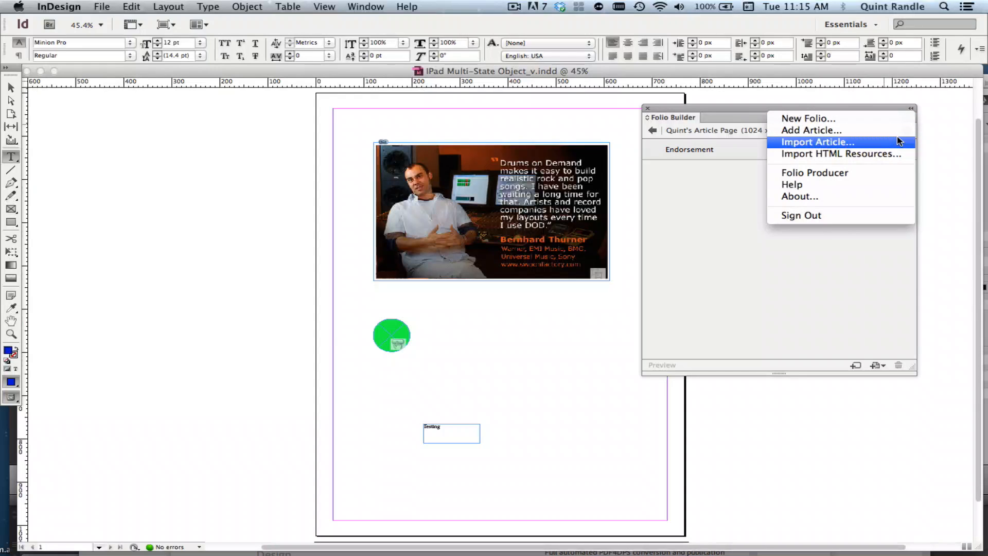
left_click(708, 151)
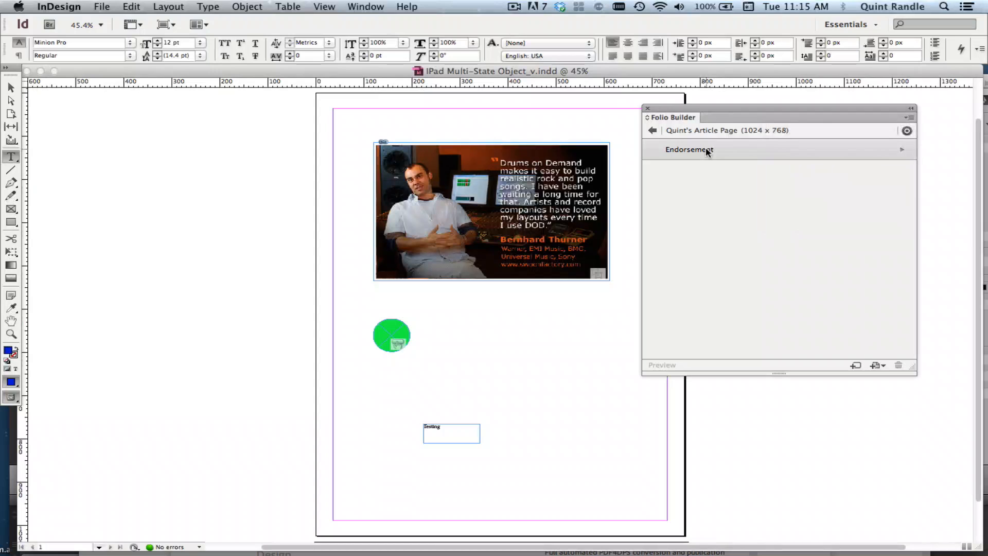
left_click(756, 158)
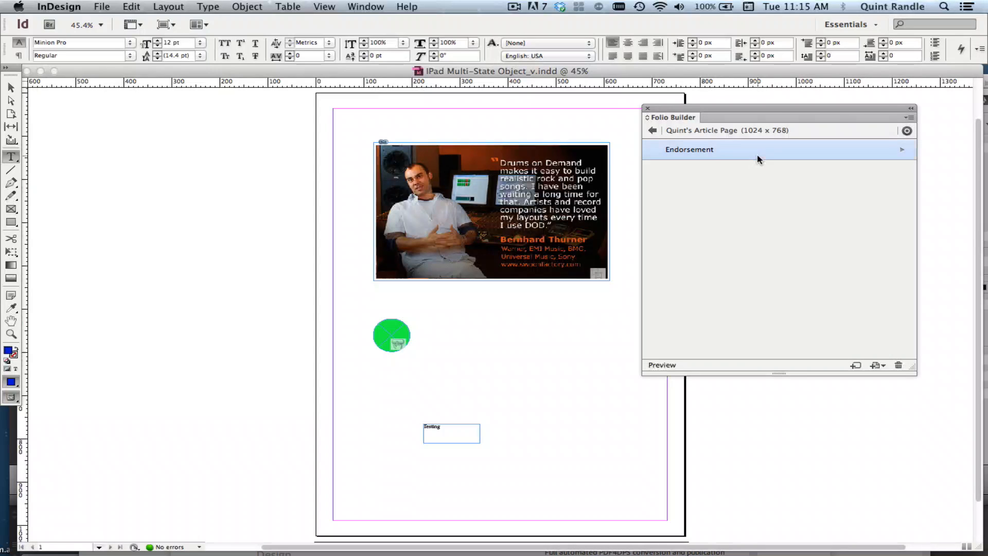
left_click(903, 119)
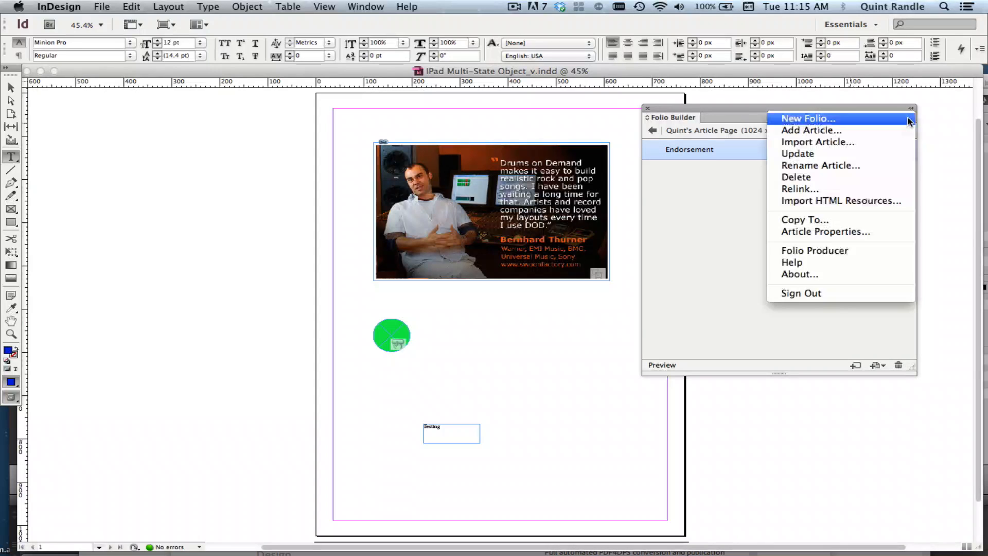
left_click(876, 155)
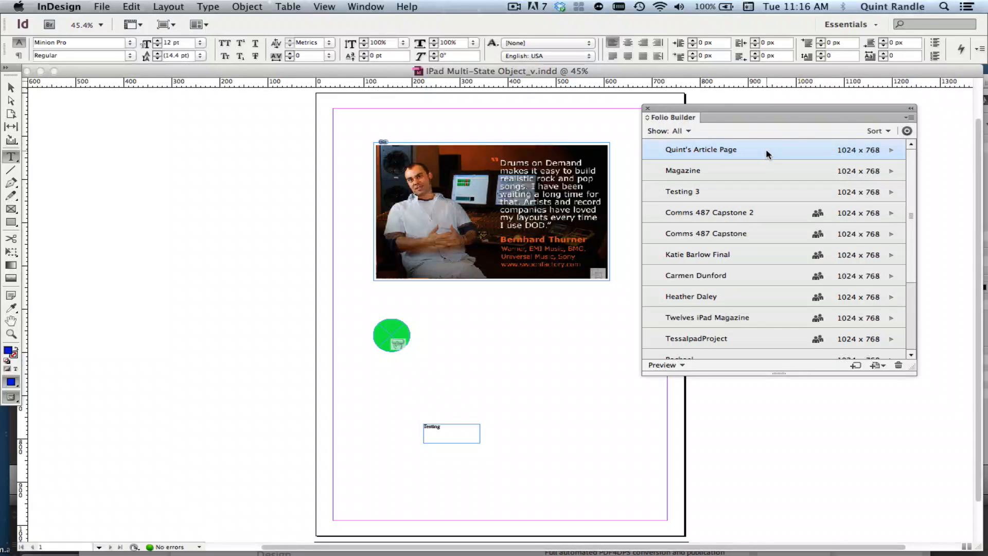
Step: Open Folio Producer from the Folio Builder options and bring up the Digital Publishing Suite sign-in page in Safari
left_click(909, 118)
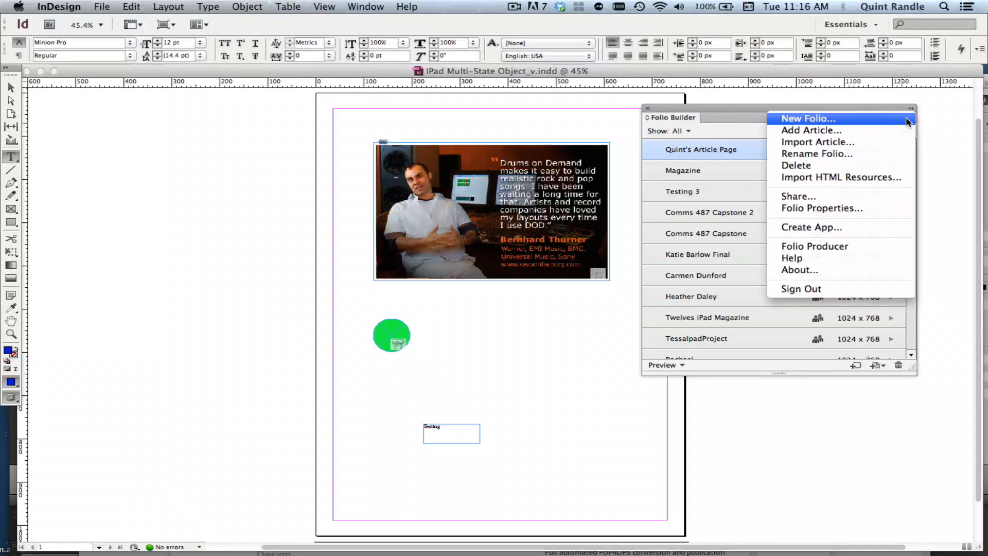
left_click(814, 246)
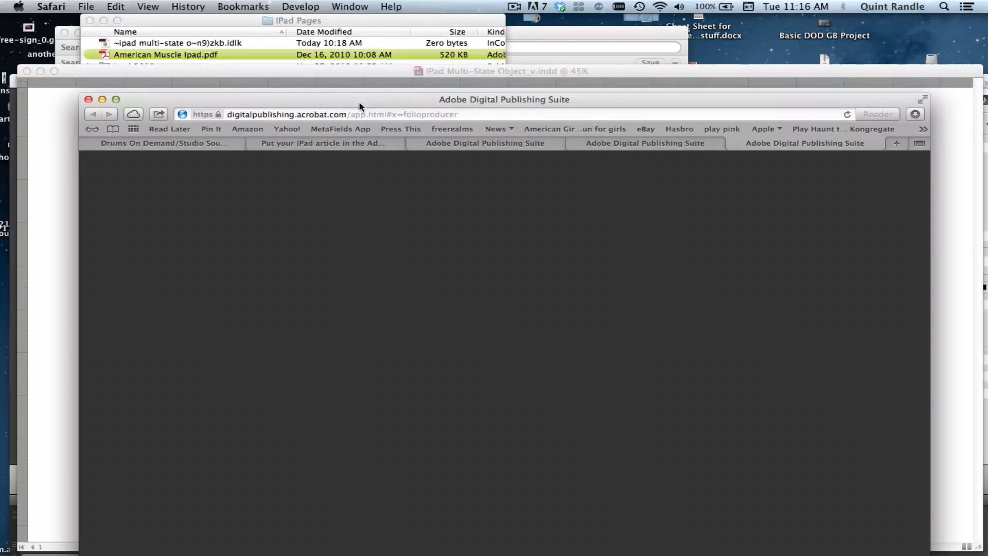
left_click_drag(359, 106, 339, 30)
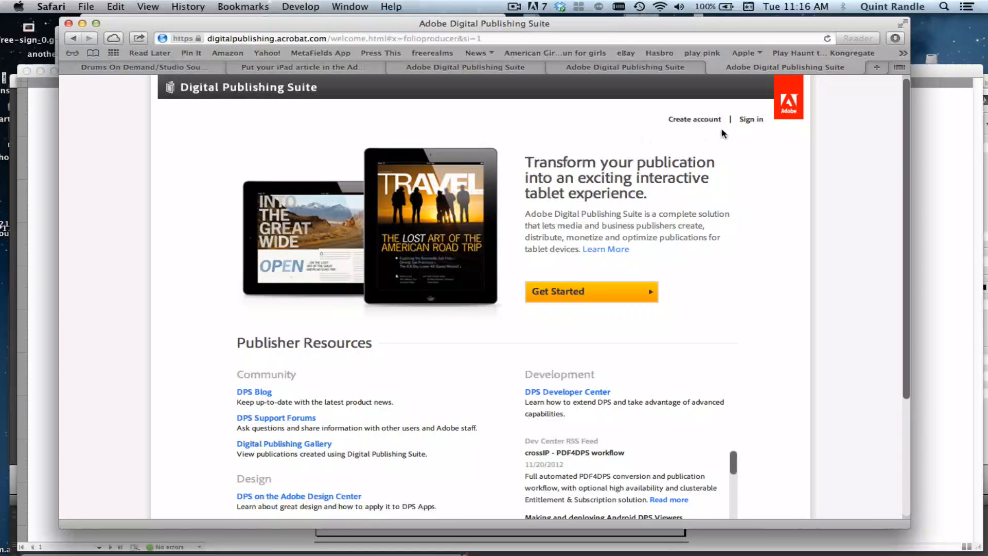
left_click(745, 120)
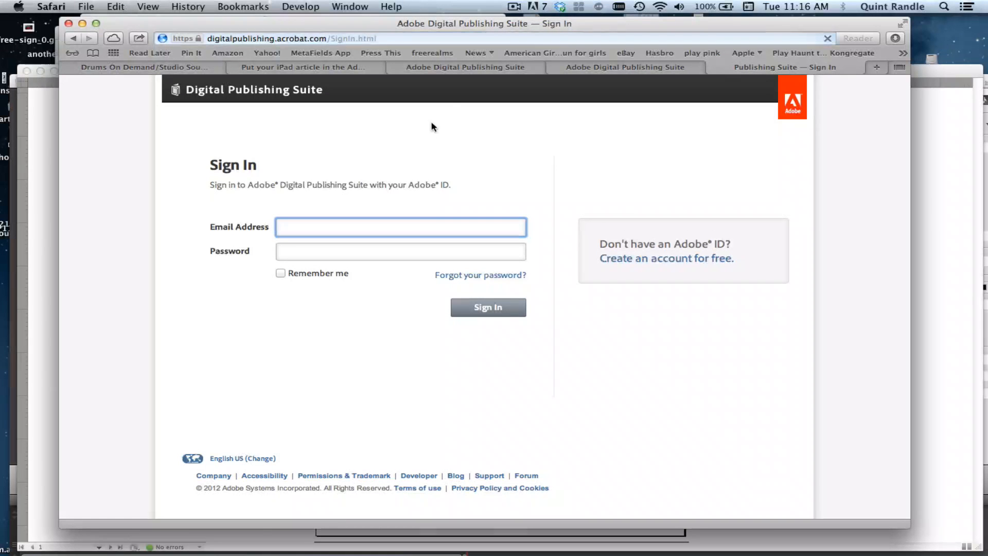
left_click(514, 6)
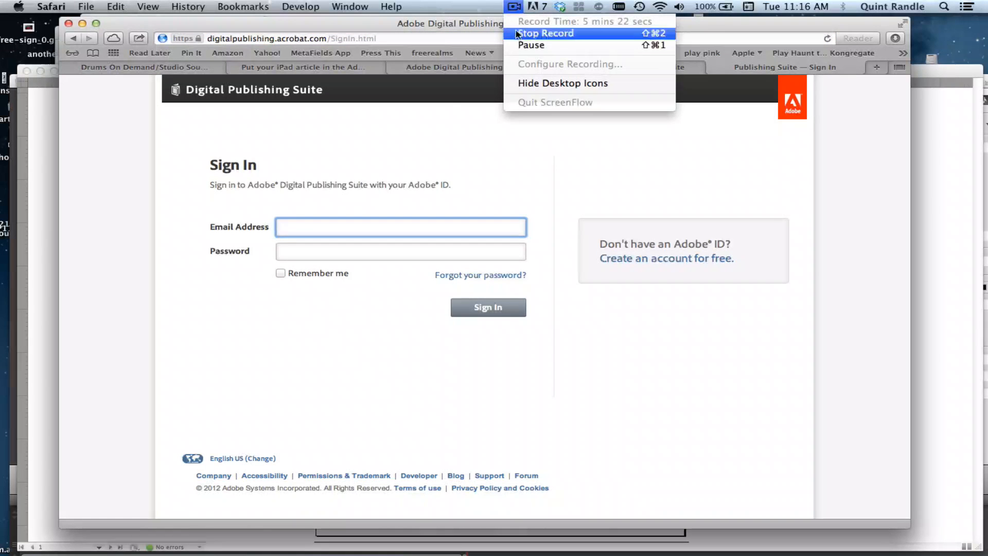
left_click(527, 45)
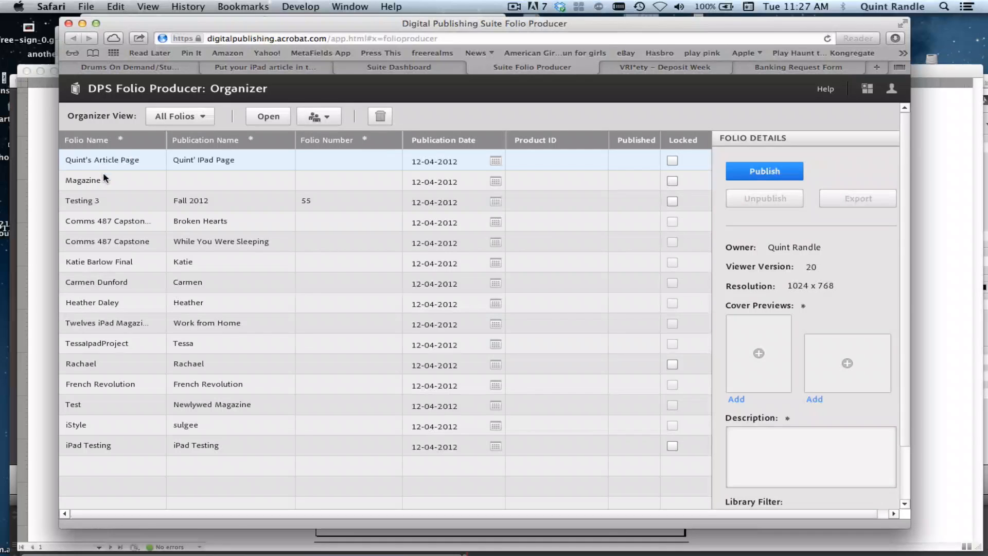
Step: Check the folio sharing options in the Organizer and select the newly created article page folio
left_click(325, 117)
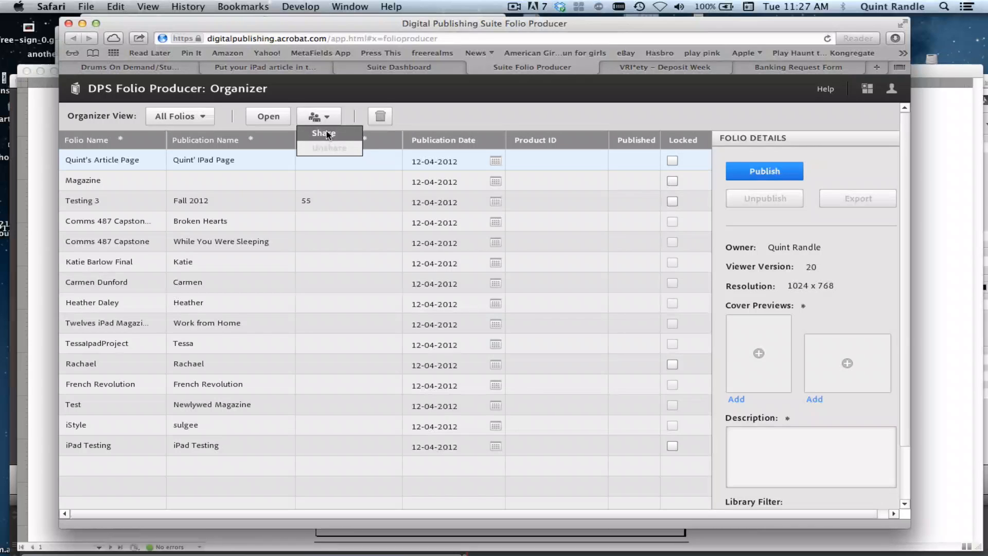
left_click(106, 181)
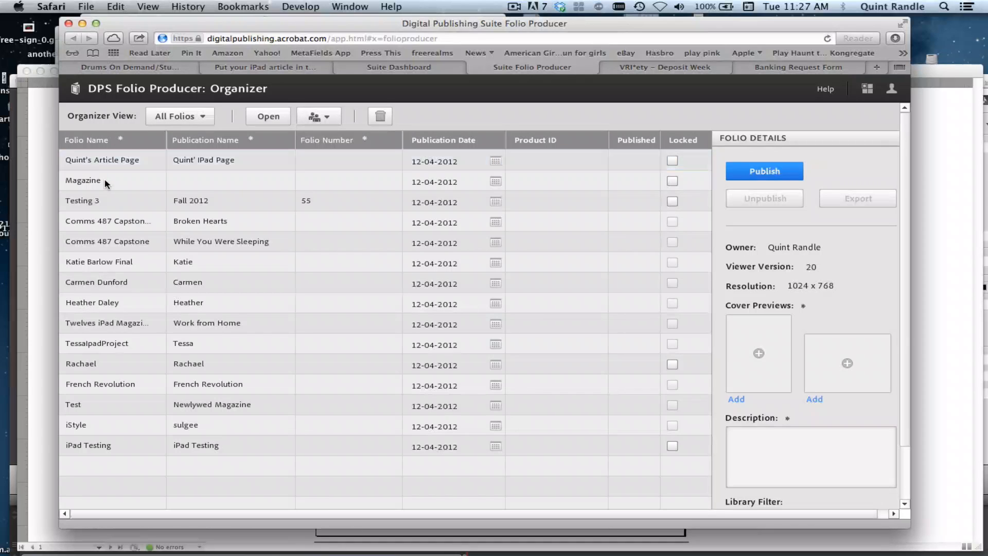
left_click(112, 162)
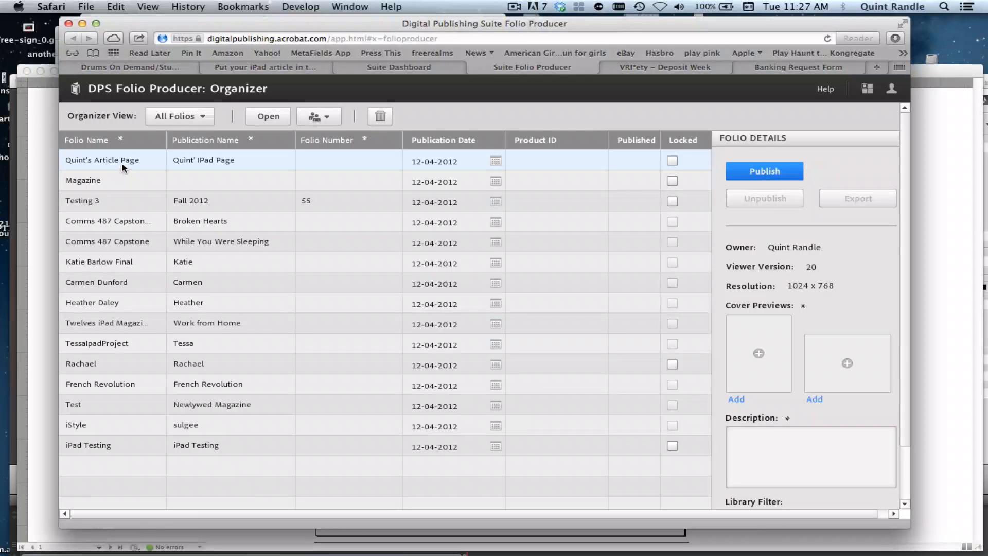
left_click(521, 7)
left_click(530, 45)
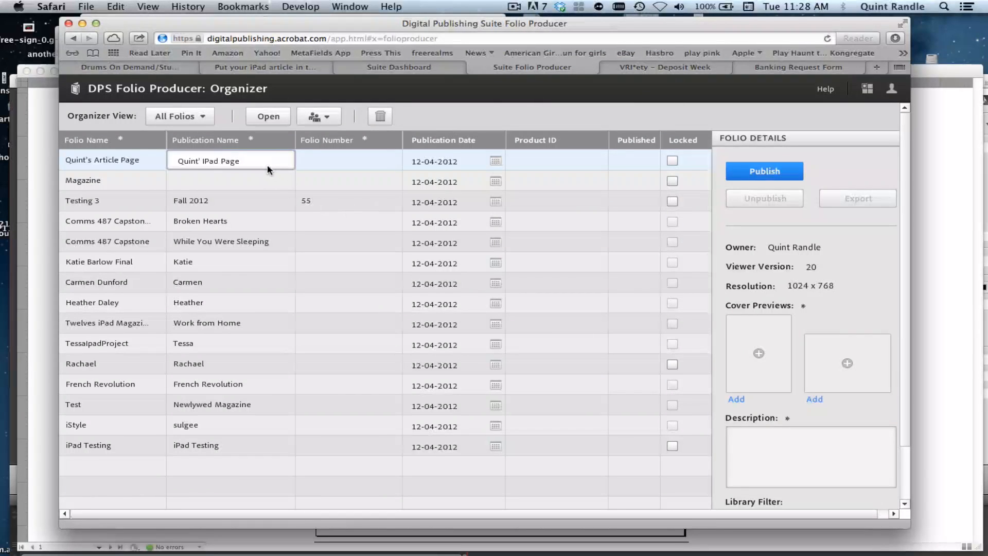
Step: Open the new folio's folio name and publication name for editing in the Organizer list
left_click(138, 160)
left_click(140, 161)
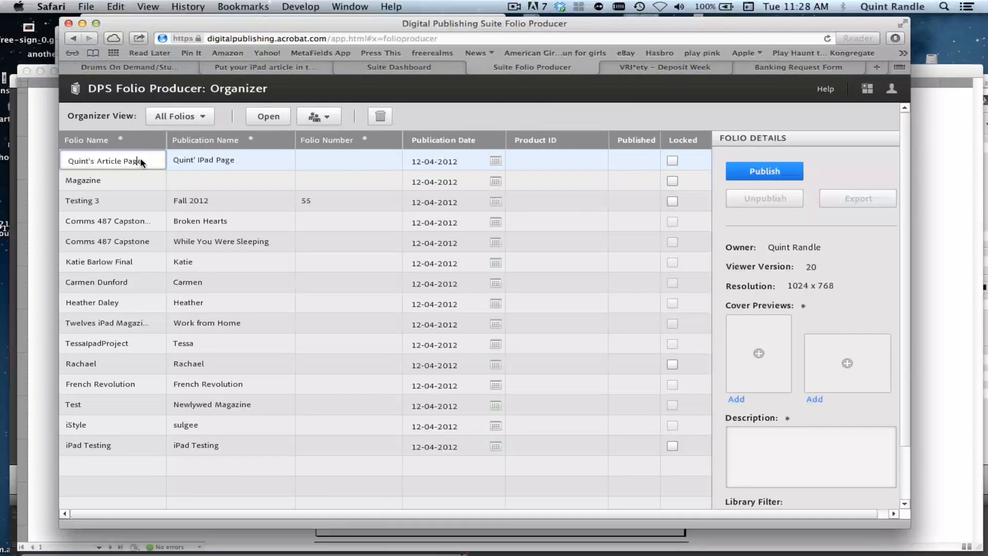
left_click(196, 162)
left_click(203, 162)
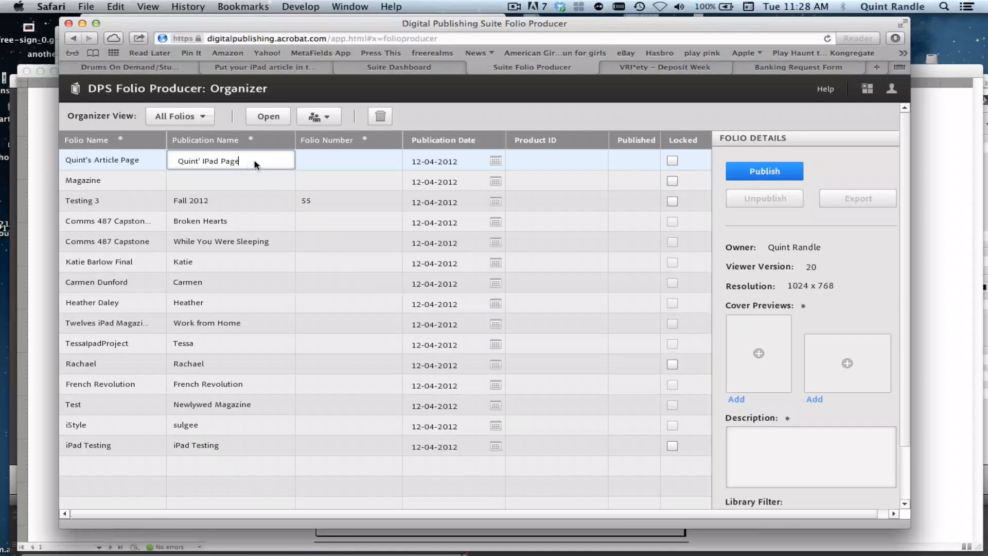
left_click_drag(255, 165, 176, 162)
left_click(246, 162)
left_click(125, 159)
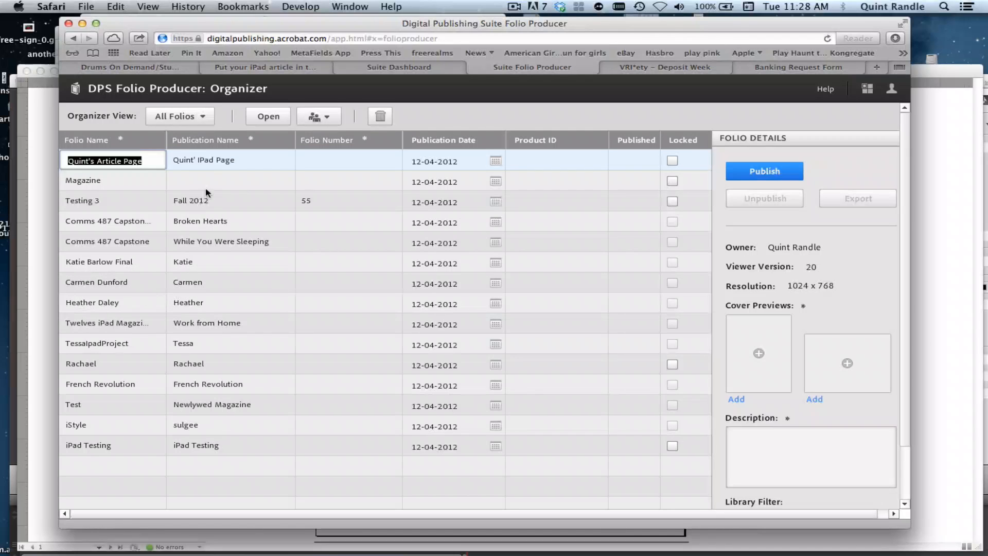
left_click(205, 163)
Step: Try entering sample text as the new folio's folio number and clear it again
left_click(313, 162)
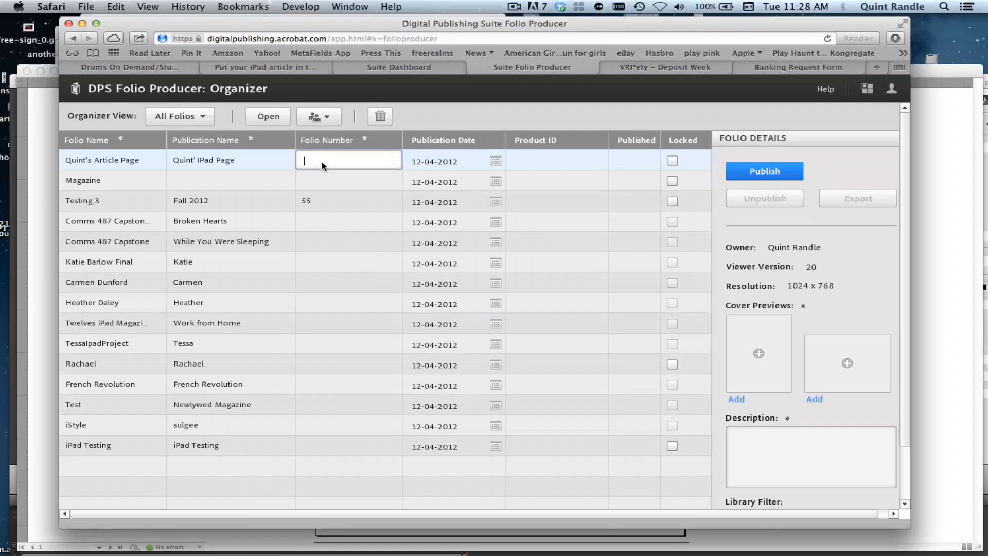
type("jjjjkkkl")
key("BackSpace")
key("BackSpace")
key("BackSpace")
key("BackSpace")
key("BackSpace")
key("BackSpace")
key("BackSpace")
left_click(513, 8)
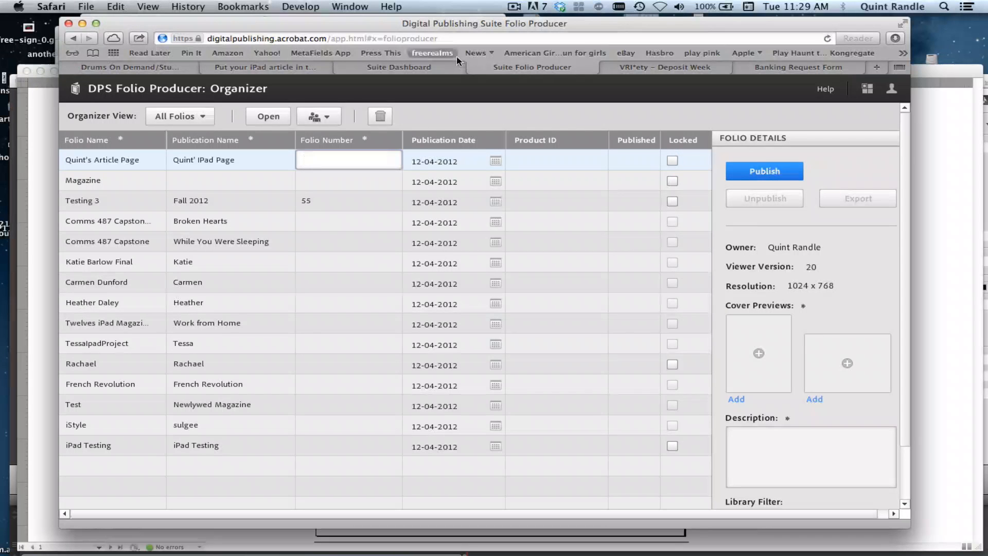
left_click(517, 6)
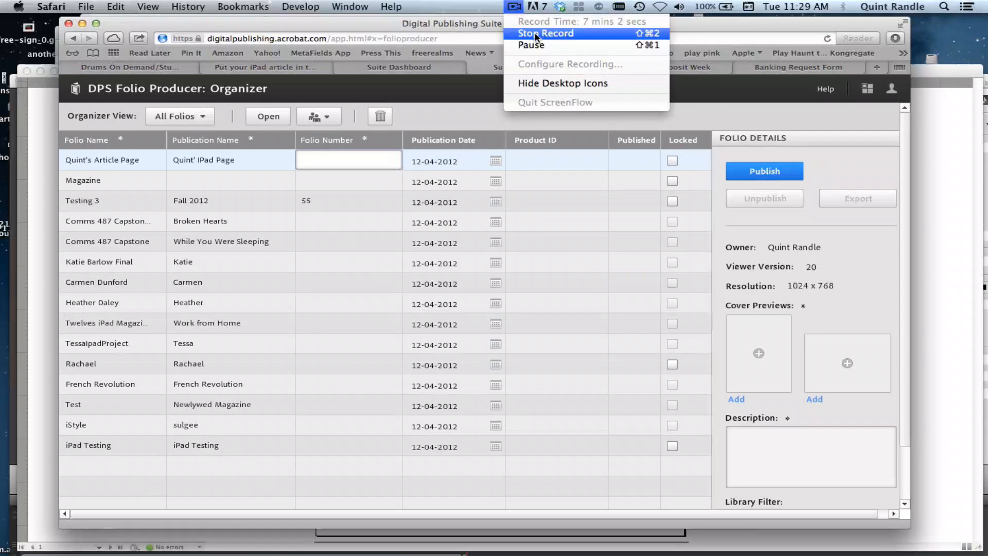